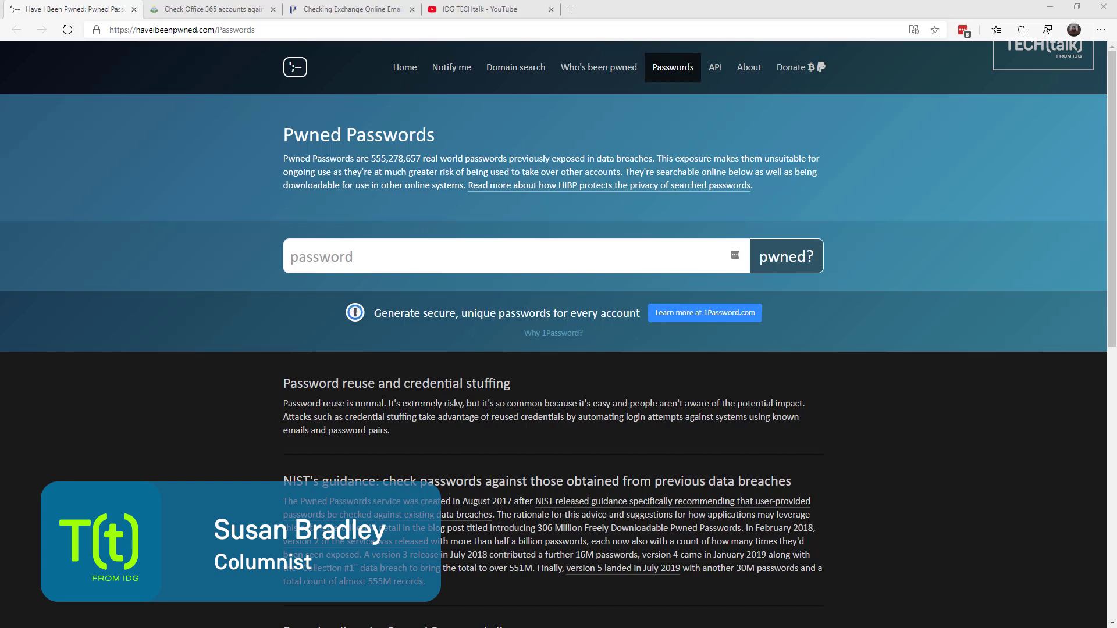
# Step: Highlight NIST in the guidance heading, then switch to the GCITS Office 365 breach-check guide
pyautogui.moveTo(284, 481); pyautogui.dragTo(312, 481)
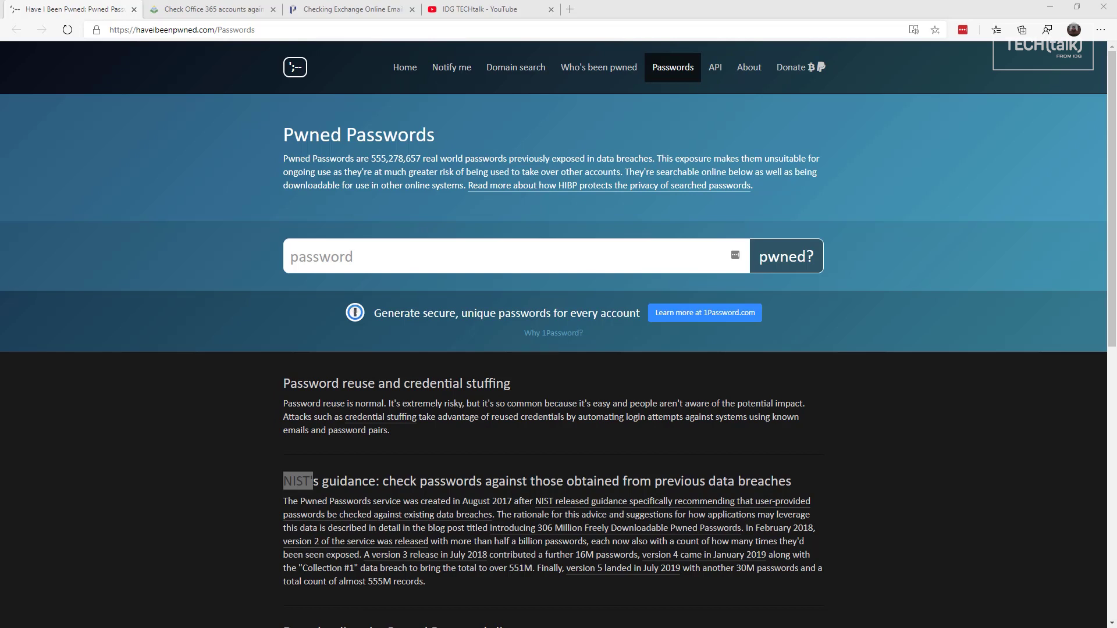
pyautogui.click(232, 13)
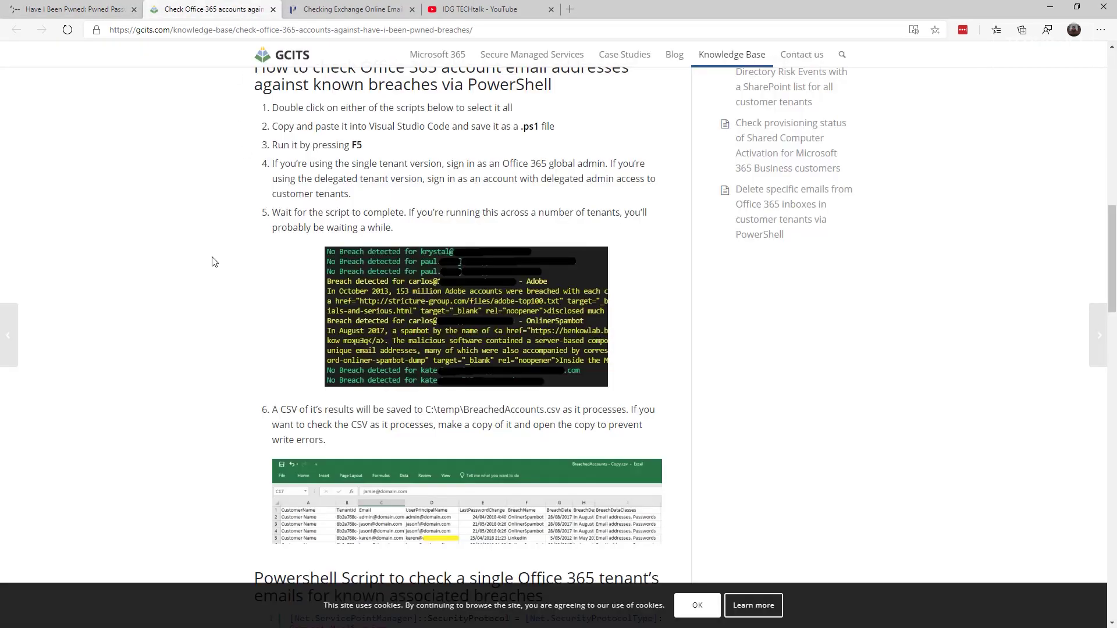
# Step: Switch to the Petri article on checking Exchange Online email addresses for compromise
pyautogui.click(329, 13)
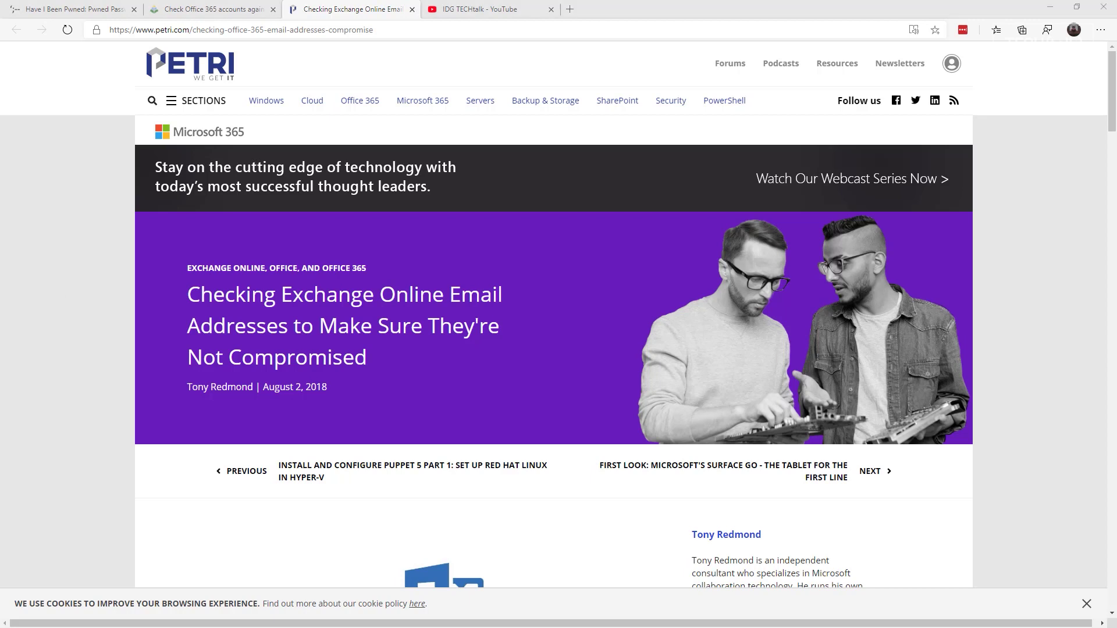
# Step: Bring the administrator PowerShell console up over the Petri article
pyautogui.hotkey('alt', 'Tab')
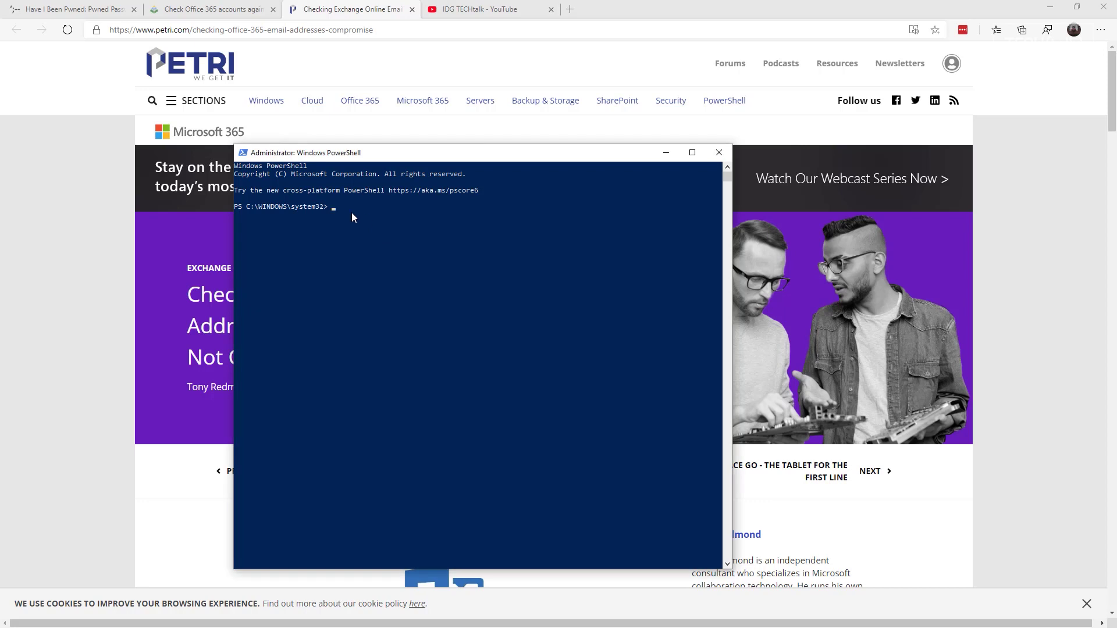
# Step: Run the pasted New-PSSession Microsoft.Exchange command to trigger the credential prompt
pyautogui.hotkey('ctrl', 'v')
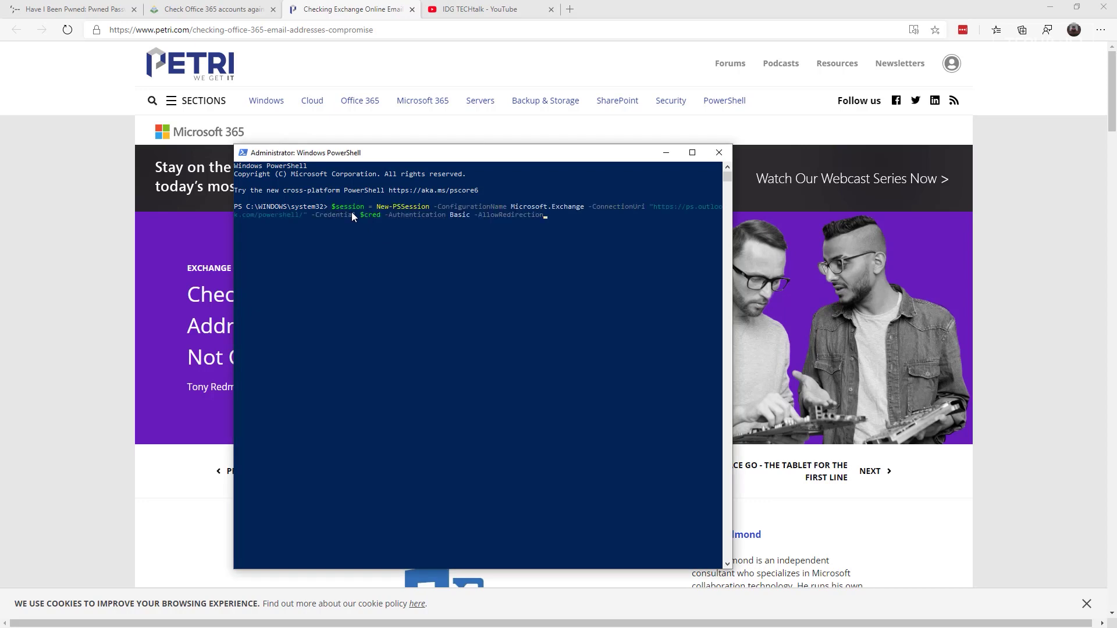
pyautogui.press('Return')
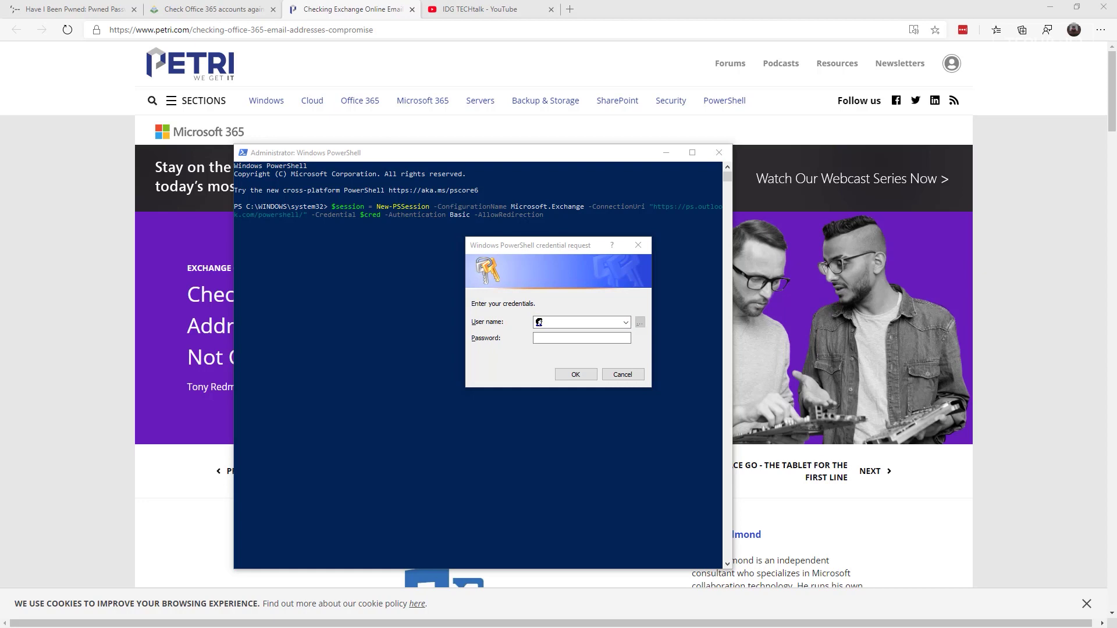
# Step: Enter the admin user name and password in the credential dialog to connect the Exchange Online session
pyautogui.click(551, 321)
pyautogui.hotkey('ctrl', 'v')
pyautogui.click(541, 338)
pyautogui.hotkey('ctrl', 'v')
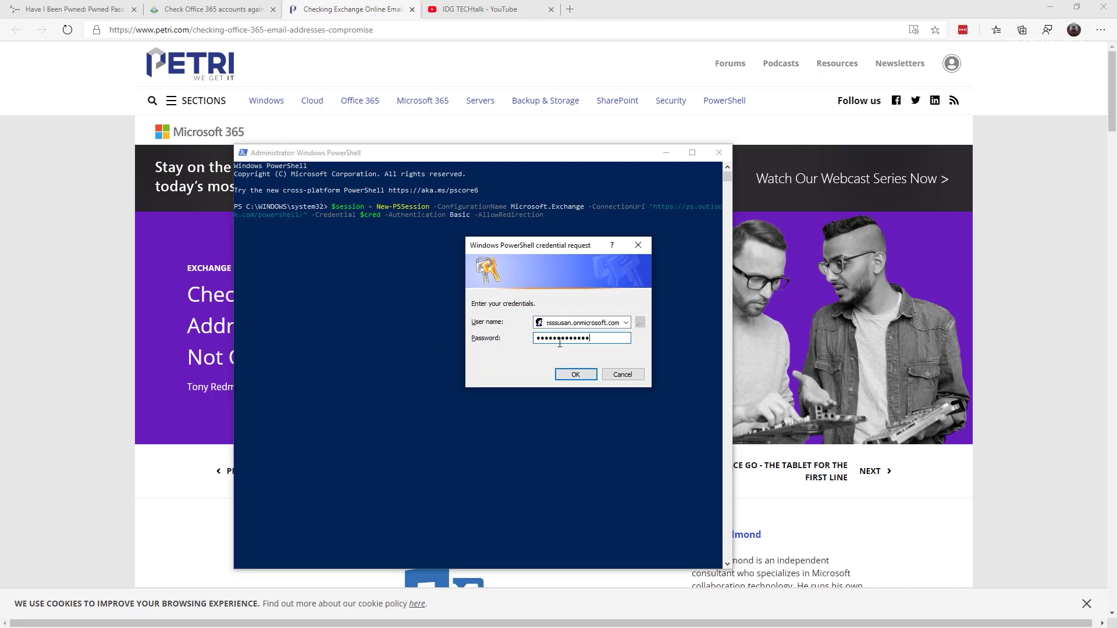
pyautogui.click(586, 380)
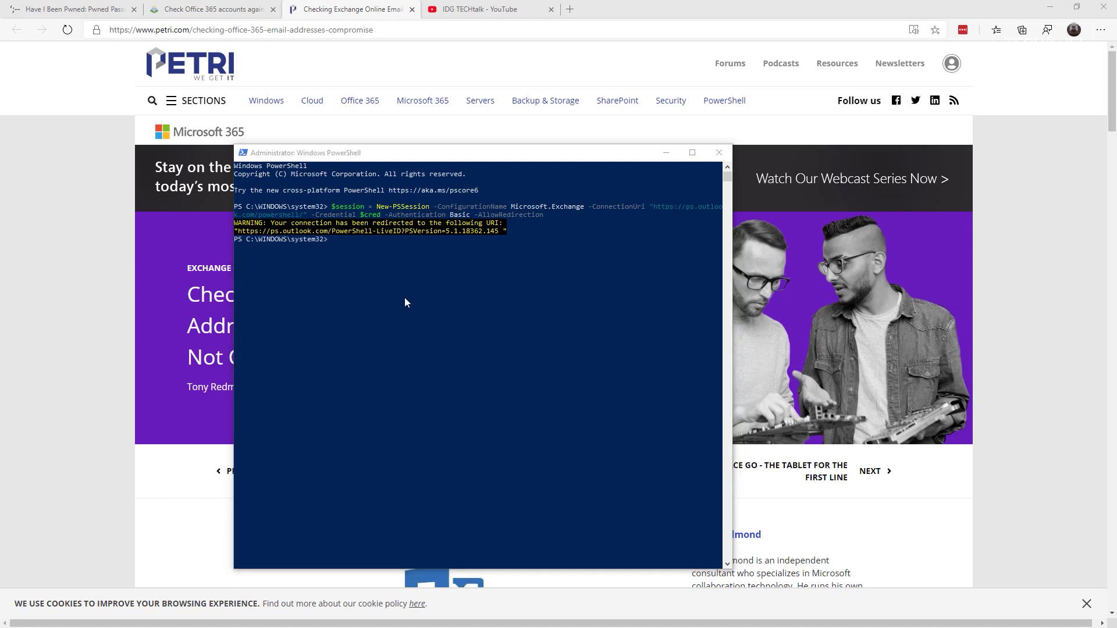
# Step: Paste and run Import-PSSession $session to load the Exchange Online commands locally
pyautogui.rightClick(348, 245)
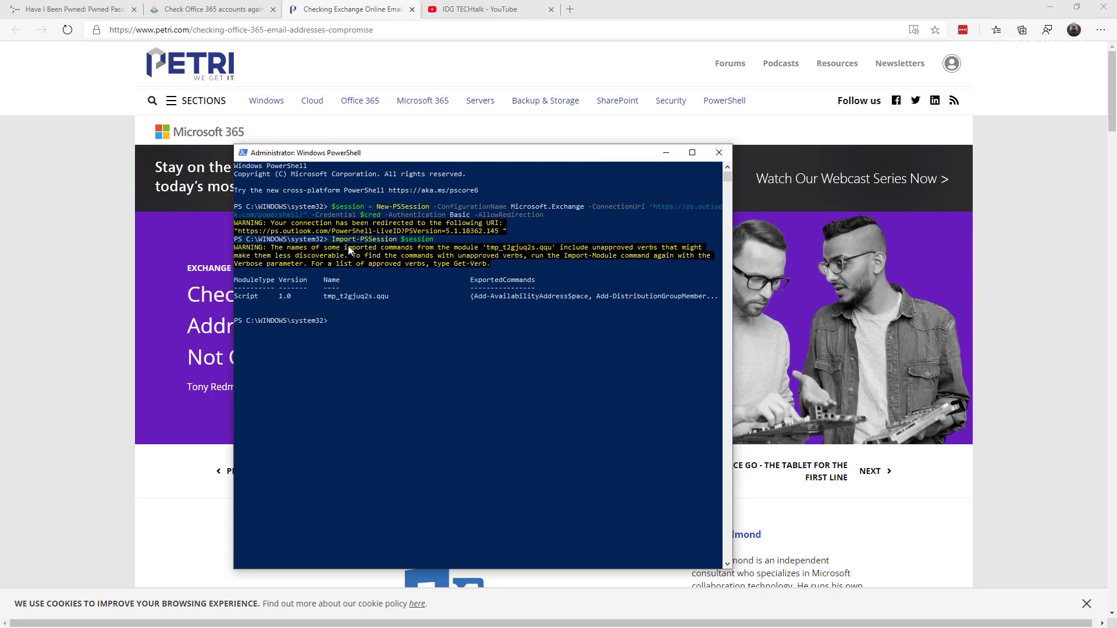
# Step: Review the Petri article's 'Using PowerShell to Check the Pwned Database' script, then bring up C:\temp
pyautogui.click(103, 499)
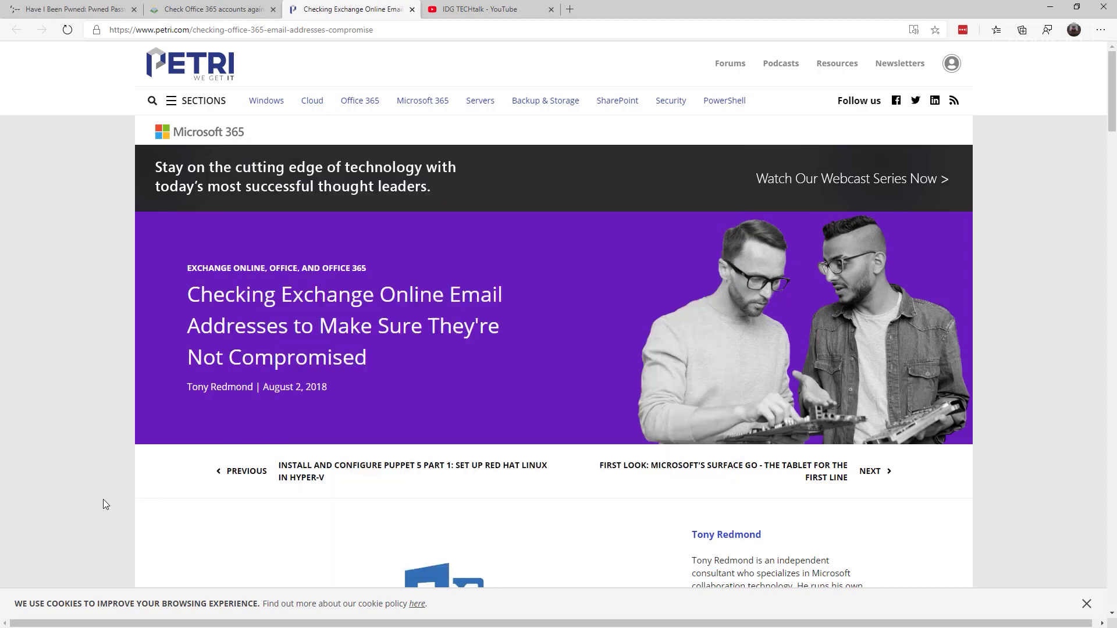
pyautogui.scroll(-15, 103, 500)
pyautogui.scroll(-3, 103, 493)
pyautogui.scroll(4, 103, 494)
pyautogui.scroll(-1, 103, 493)
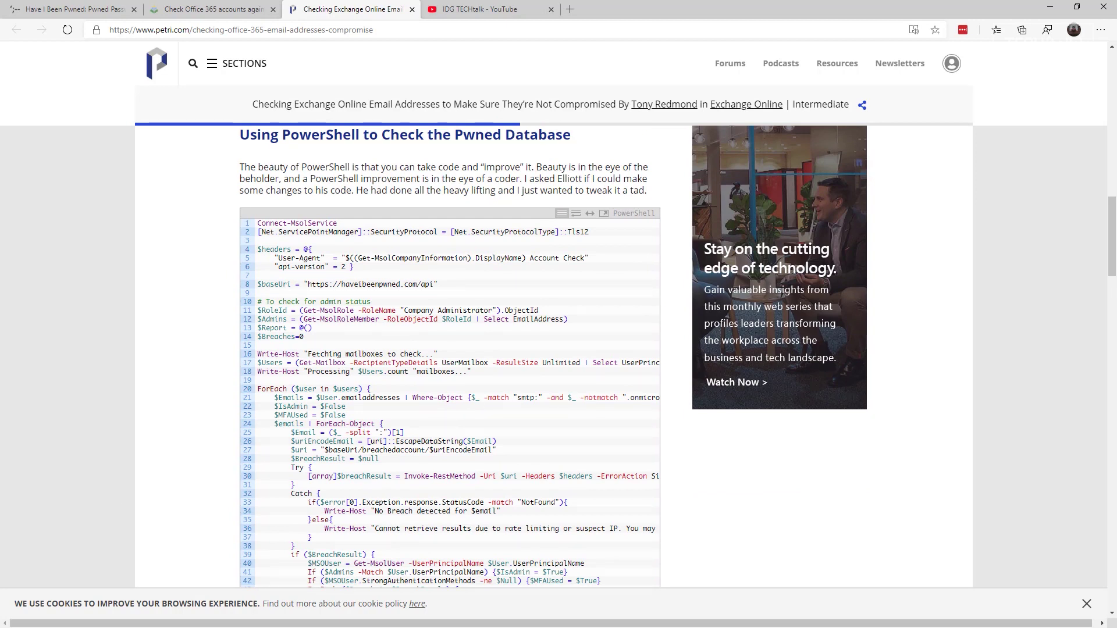
pyautogui.hotkey('alt', 'Tab')
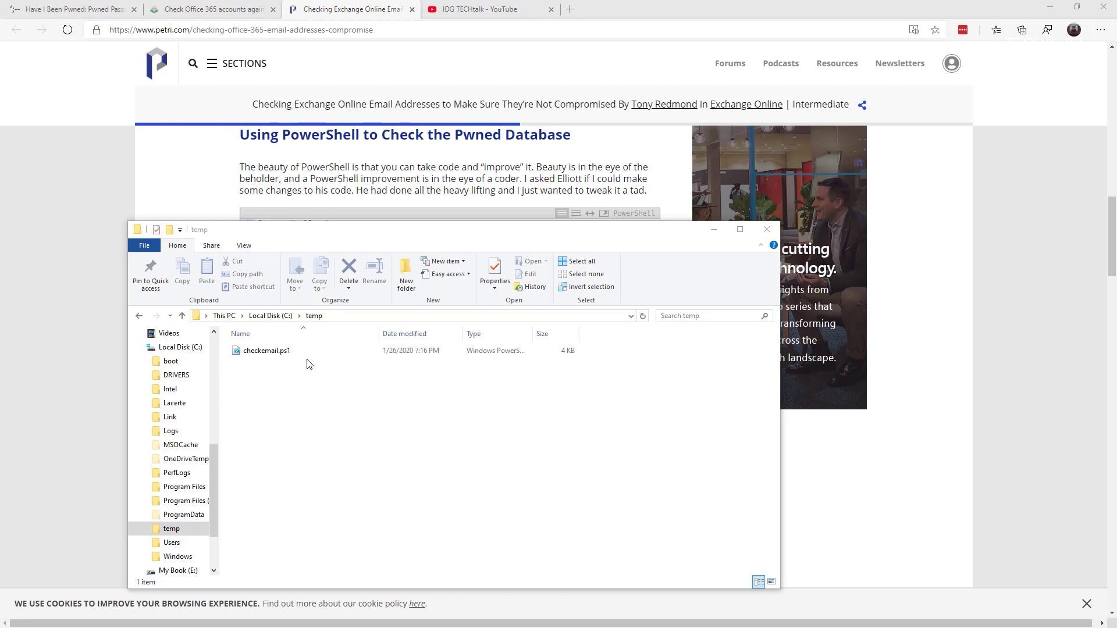
# Step: Open checkemail.ps1 from C:\temp in an editor via its Edit option
pyautogui.rightClick(260, 354)
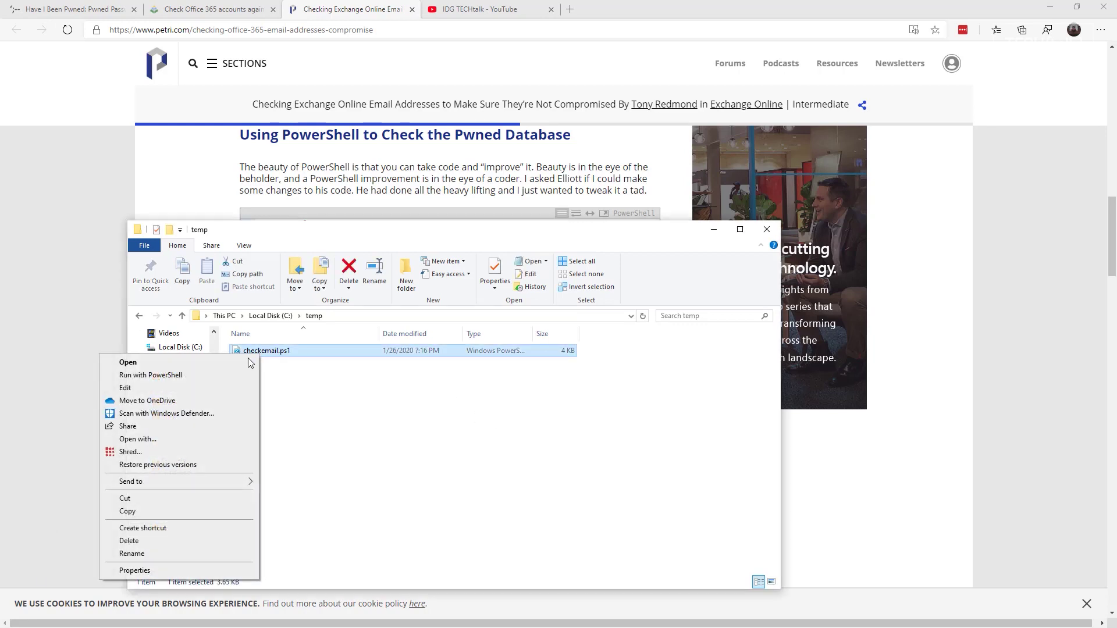
pyautogui.click(143, 389)
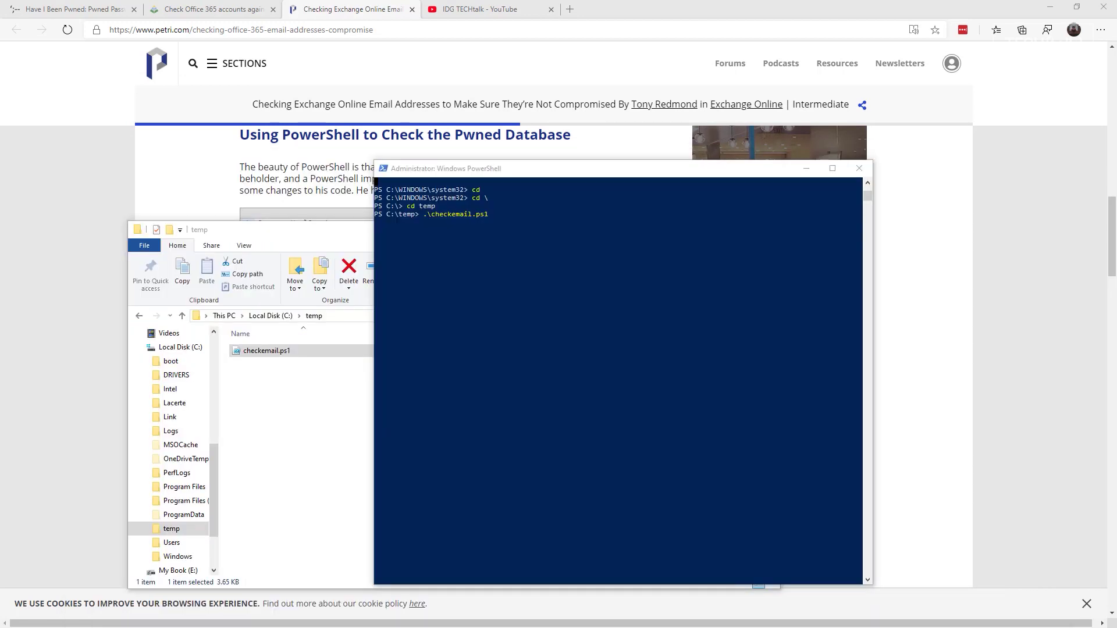
# Step: Run .\checkemail.ps1 in the PowerShell console to get the Microsoft sign-in prompt
pyautogui.click(522, 219)
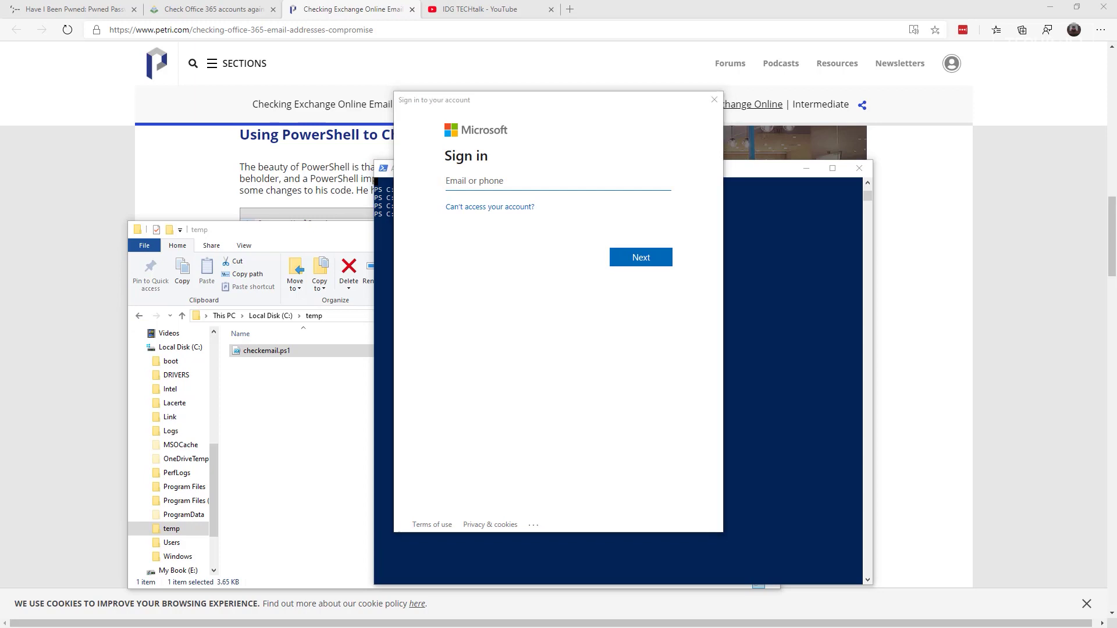
# Step: Enter the tenant admin email in the Microsoft sign-in window and continue
pyautogui.click(496, 184)
pyautogui.click(506, 182)
pyautogui.click(475, 182)
pyautogui.hotkey('ctrl', 'v')
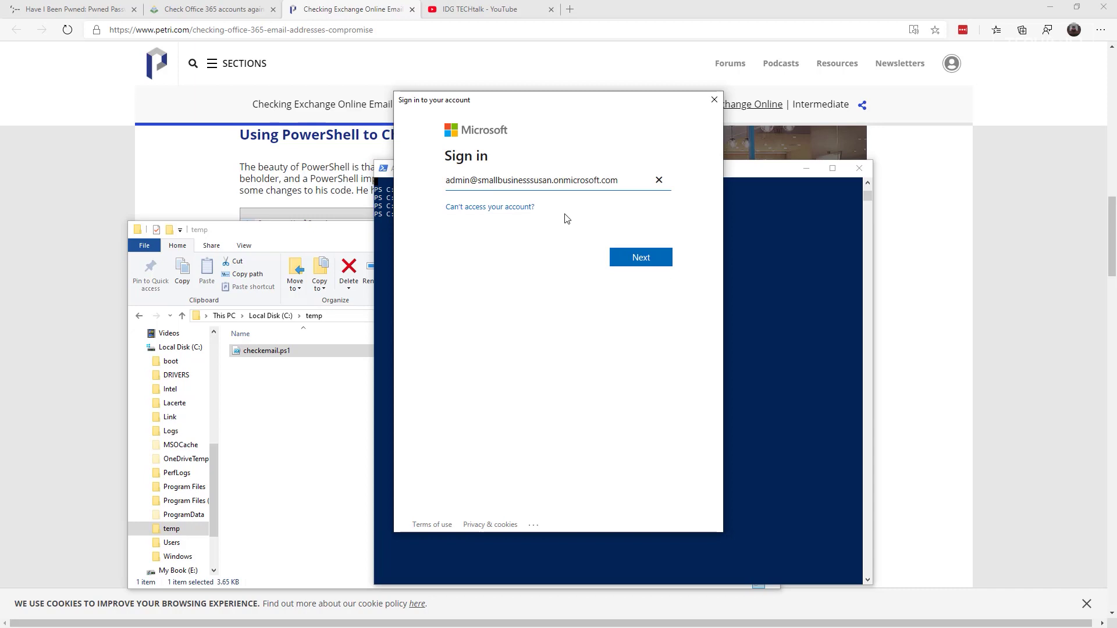
pyautogui.click(641, 257)
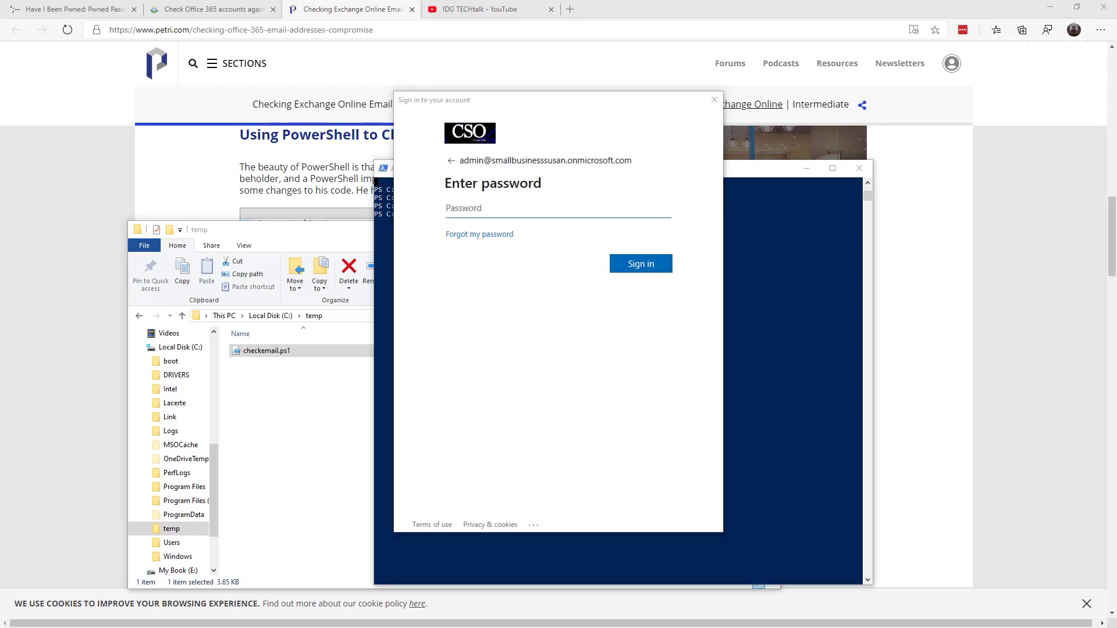
# Step: Enter the account password and sign in, so the script checks 2 mailboxes with no breaches
pyautogui.click(519, 220)
pyautogui.hotkey('ctrl', 'v')
pyautogui.click(660, 269)
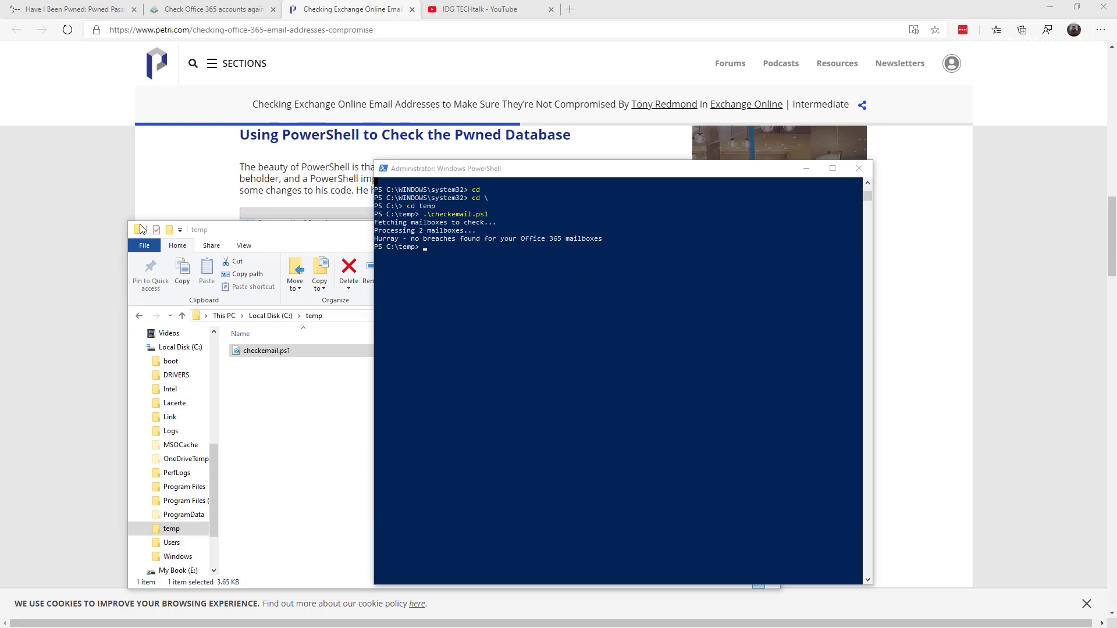
# Step: Review the script in the Petri article, then return to the Have I Been Pwned Pwned Passwords page
pyautogui.click(42, 246)
pyautogui.scroll(-2, 392, 343)
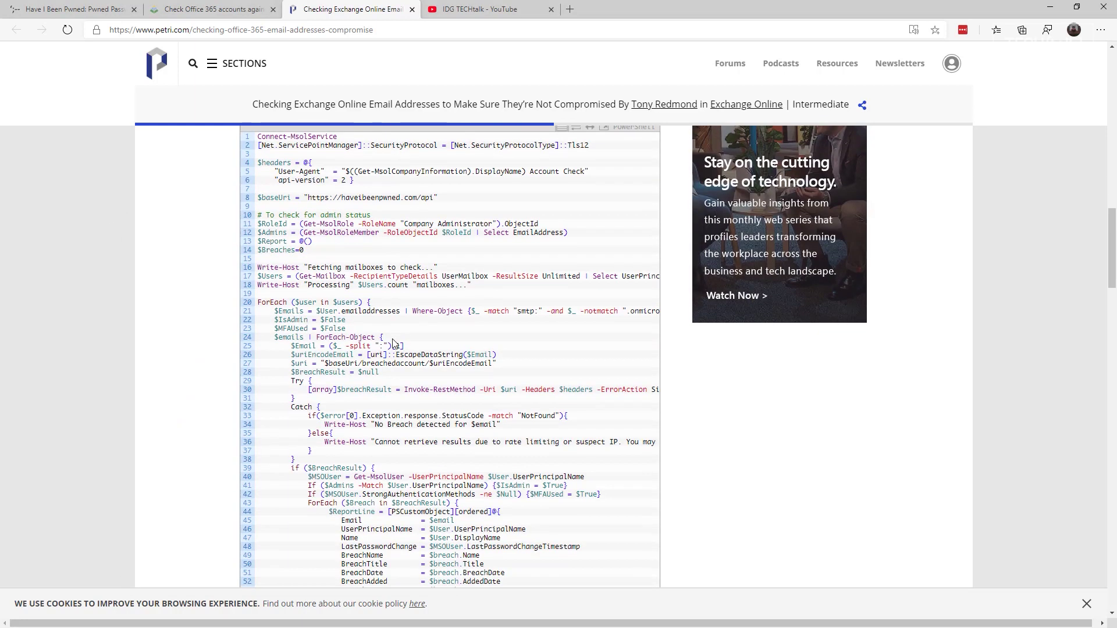
pyautogui.scroll(2, 393, 344)
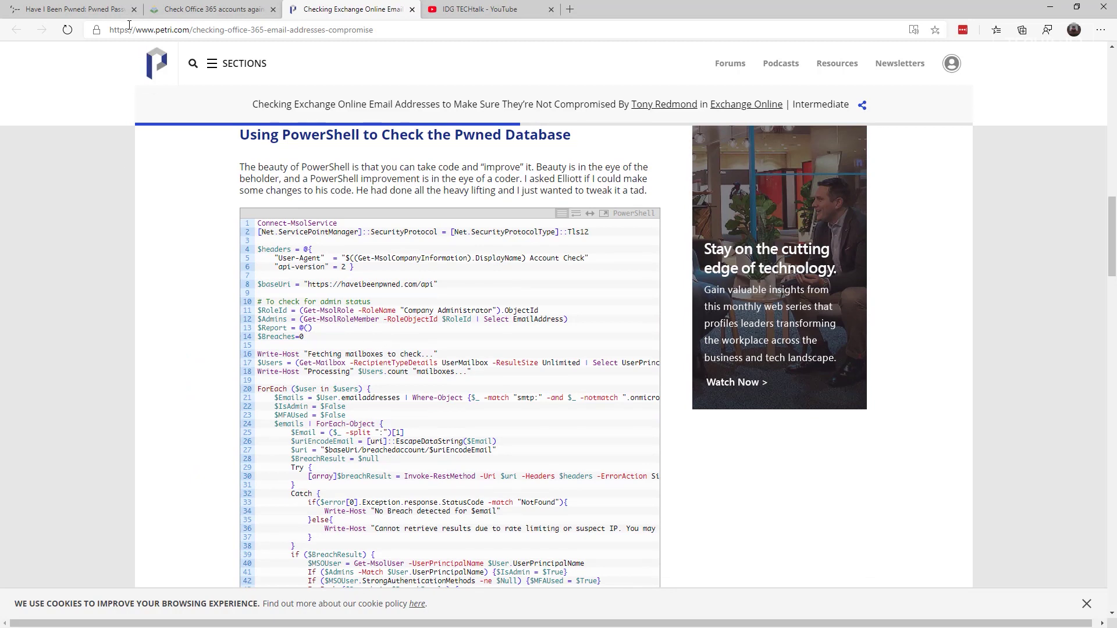
pyautogui.click(45, 13)
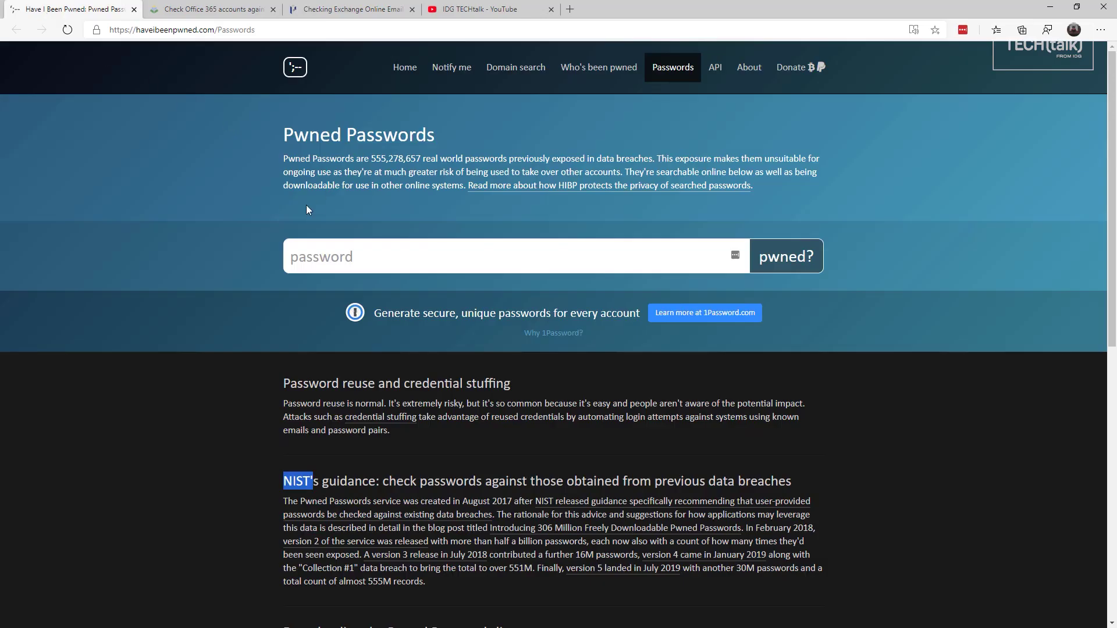